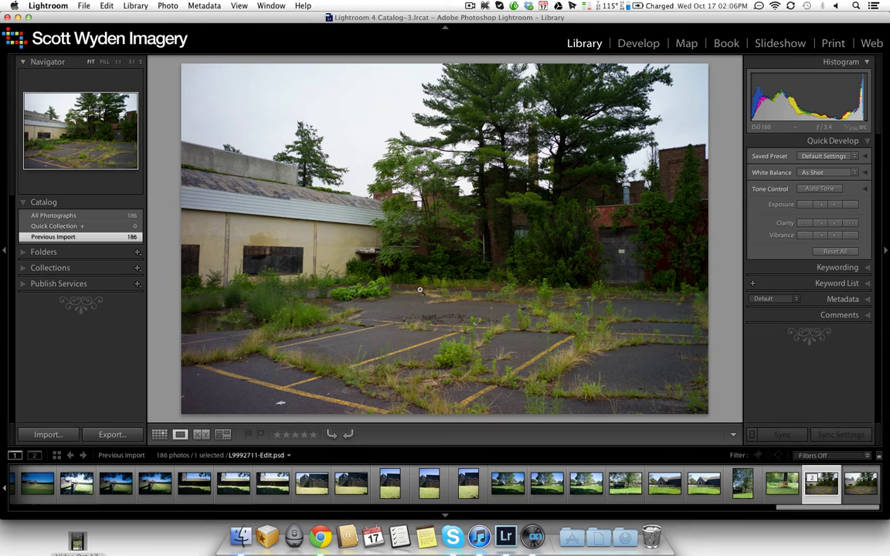
Send the parking lot photo from Lightroom to Perfect Photo Suite 7 with Edit In
right_click(410, 228)
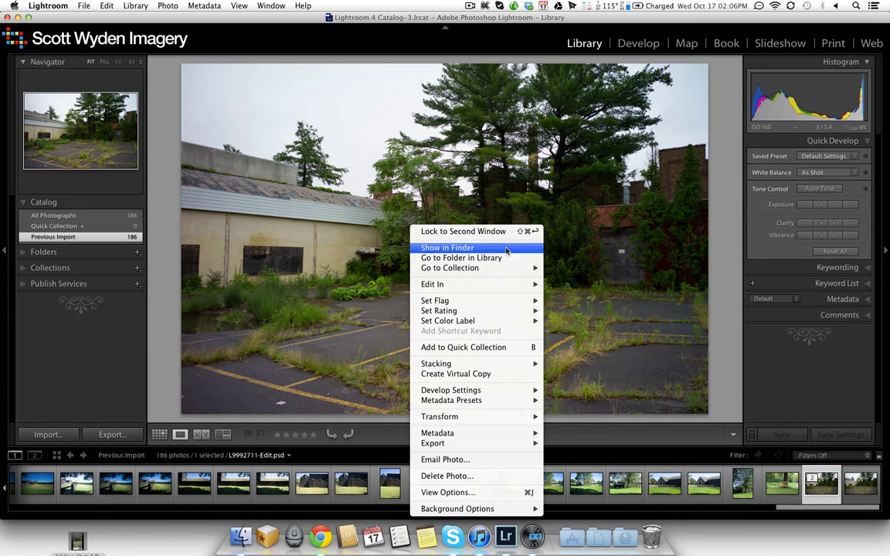
mouse_move(496, 285)
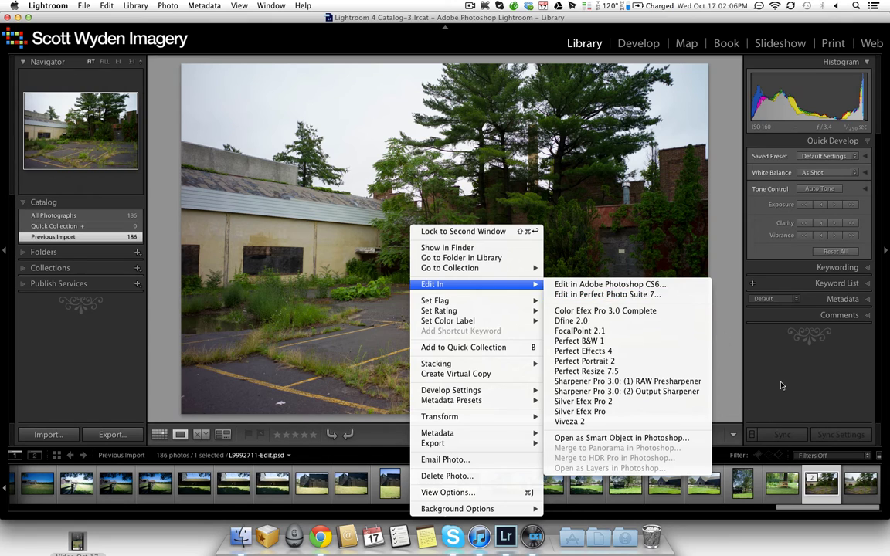
left_click(605, 295)
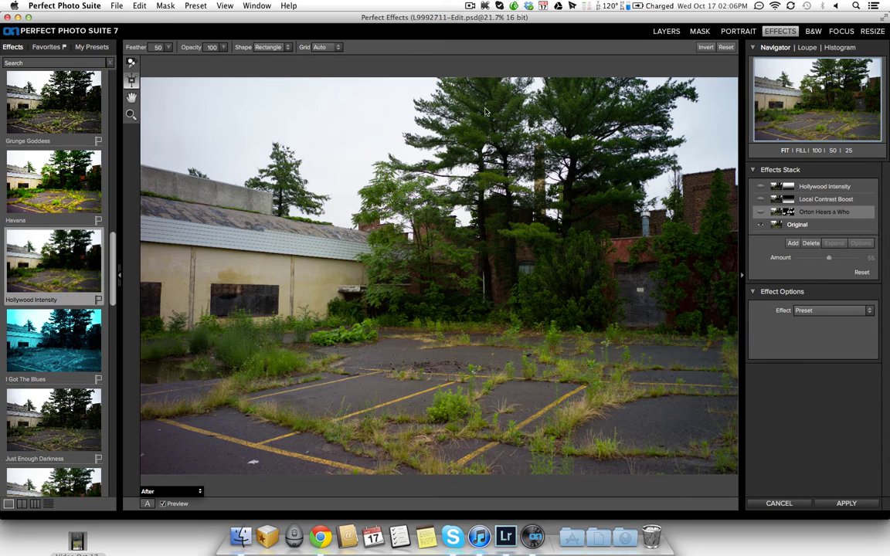
Search the Effects browser for 'orton' to list Orton Clean and Orton Hears a Who
scroll(49, 161, "up", 3)
scroll(49, 161, "up", 10)
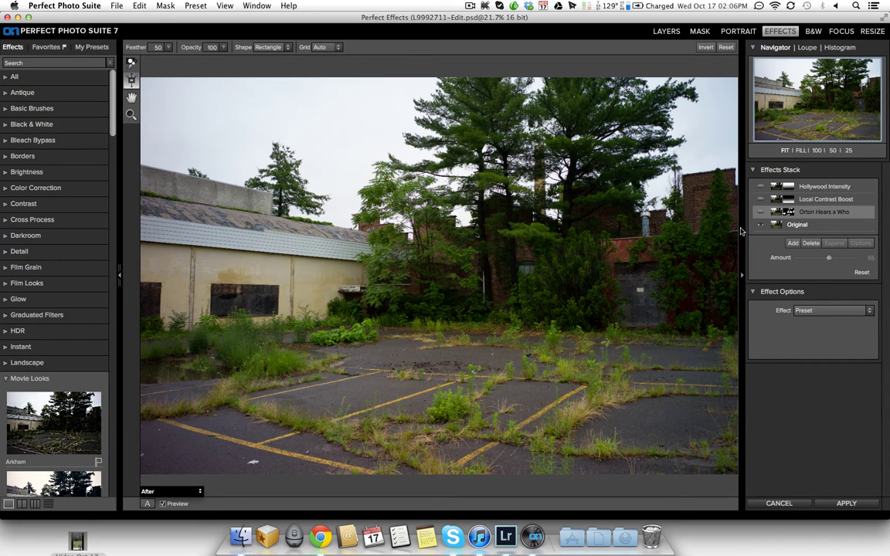
left_click(84, 61)
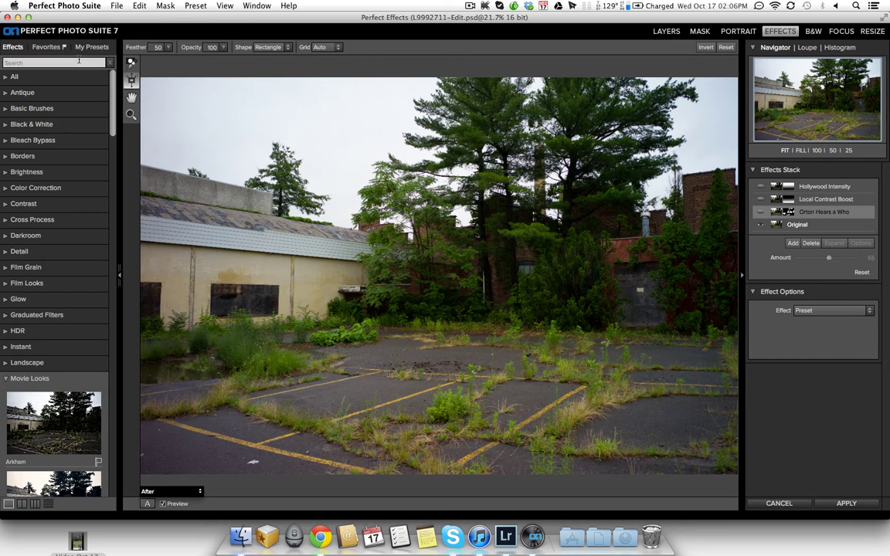
left_click(79, 60)
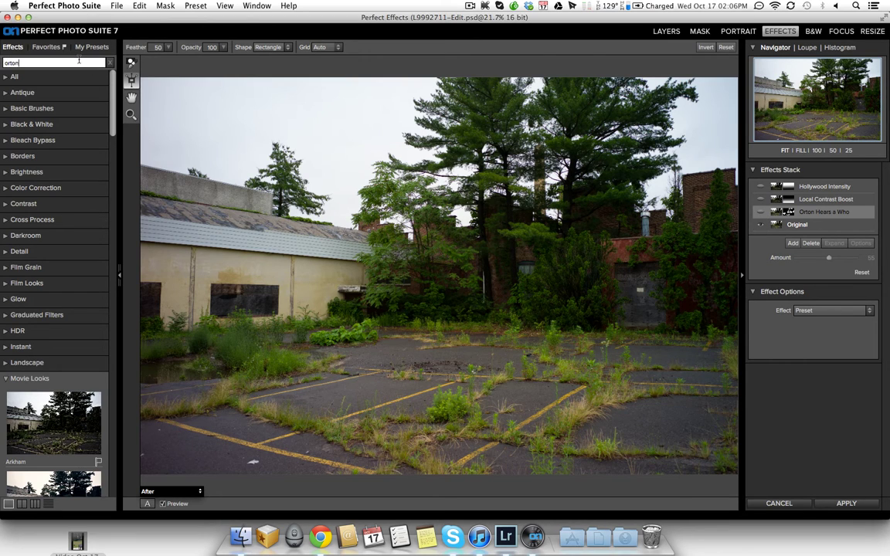
key("Return")
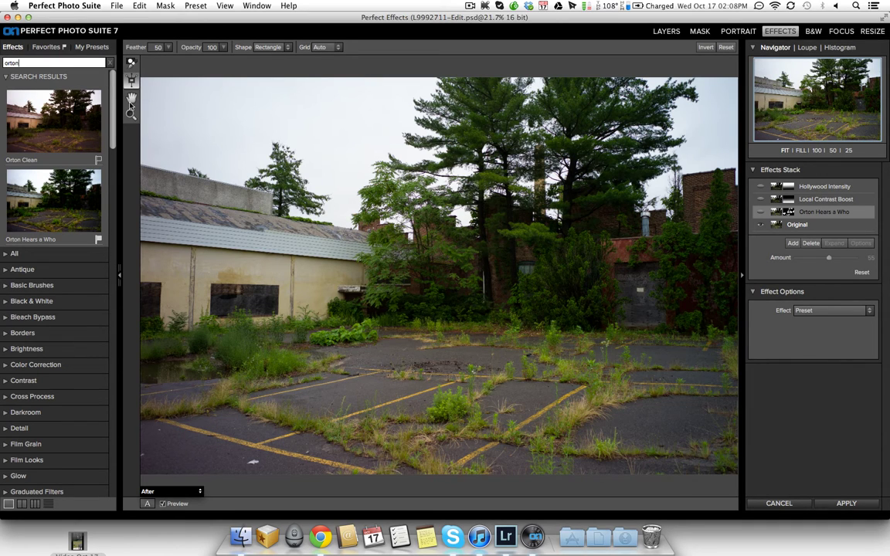
With the Brush tool, show the Orton Hears a Who layer at 55 and compare against the original
left_click(131, 63)
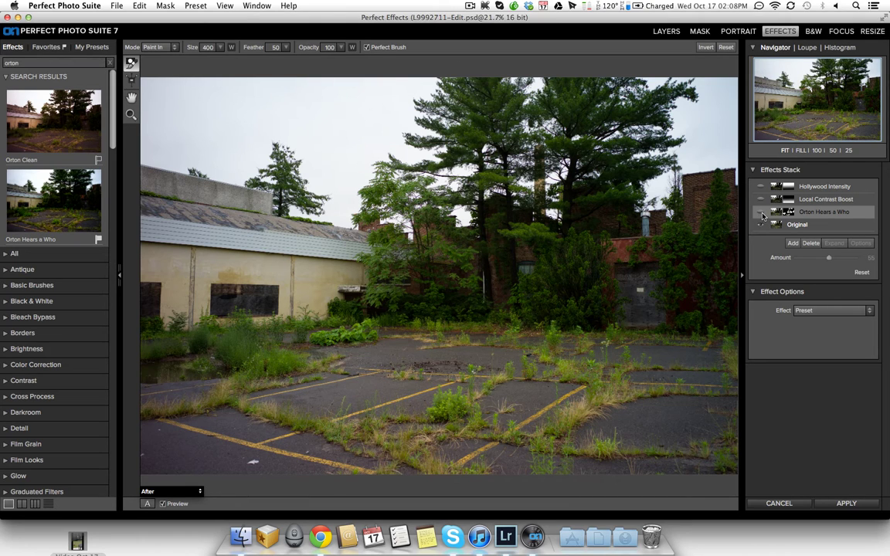
left_click(762, 213)
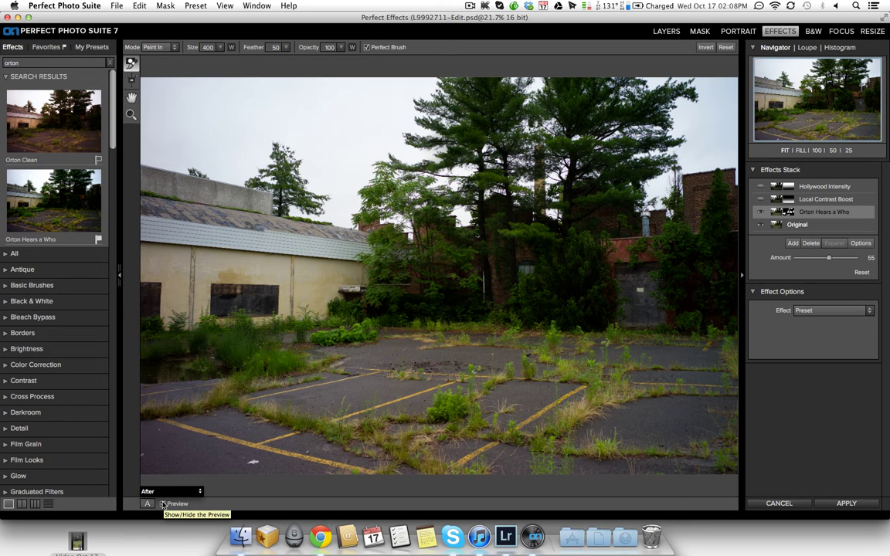
left_click(163, 504)
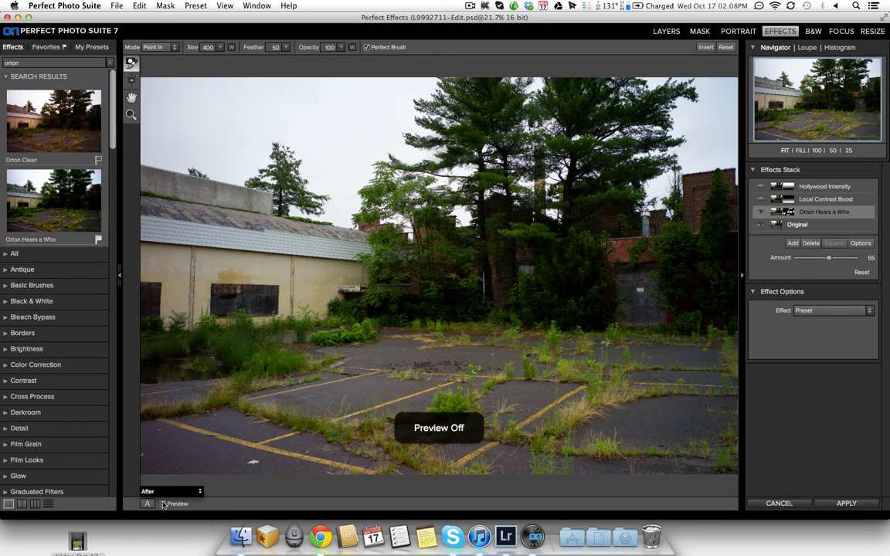
left_click(163, 504)
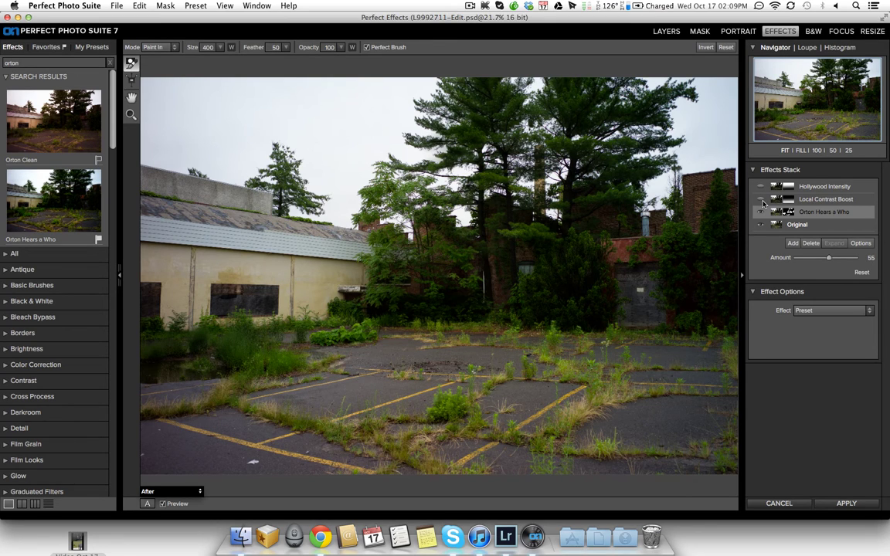
Search effects for 'loca' and flag Local Contrast Boost as a favourite
left_click(86, 64)
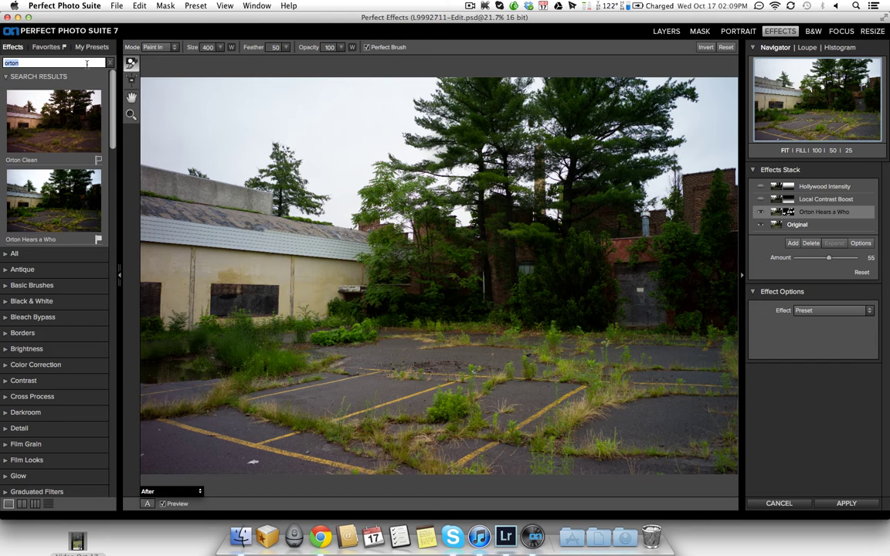
type("local")
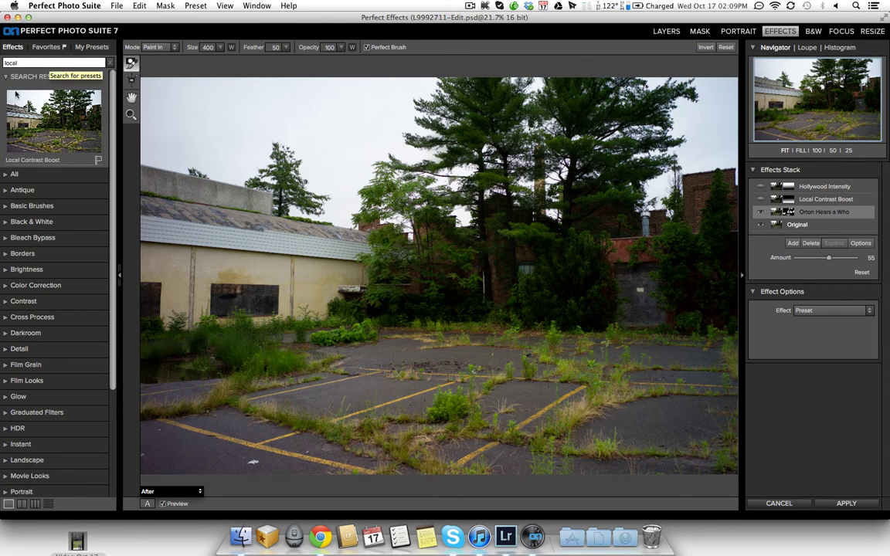
left_click(97, 160)
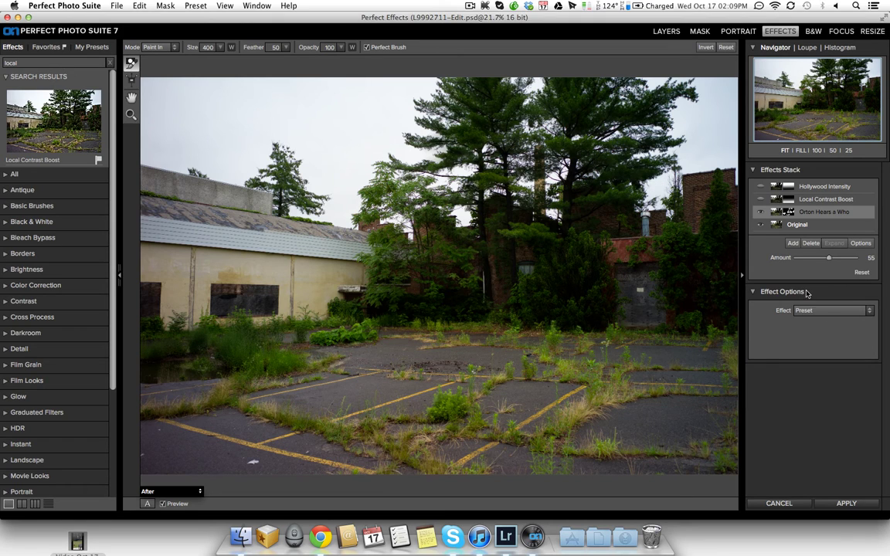
Turn on the Local Contrast Boost layer at amount 51 and choose the Masking Bug tool
left_click(762, 200)
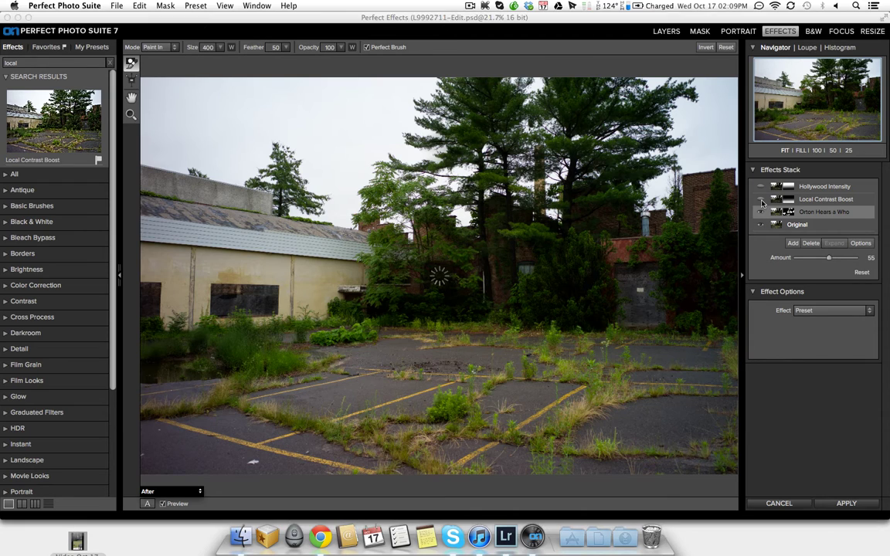
left_click(776, 201)
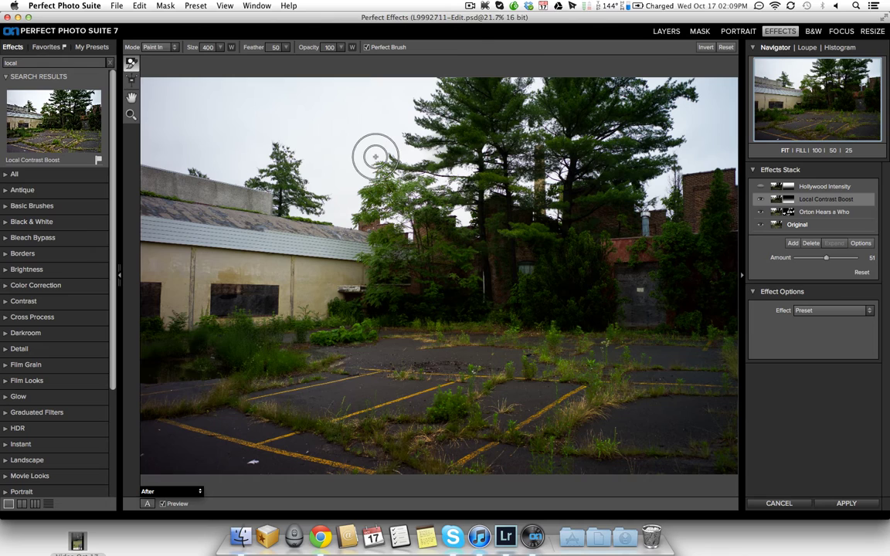
left_click(132, 78)
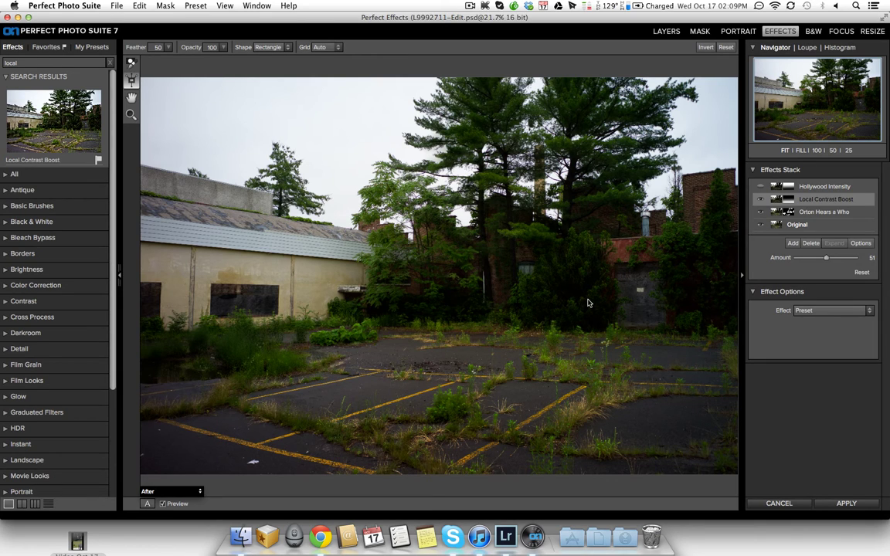
Replace the effects search with 'hollywood' to list the Hollywood presets
left_click(759, 189)
double_click(98, 63)
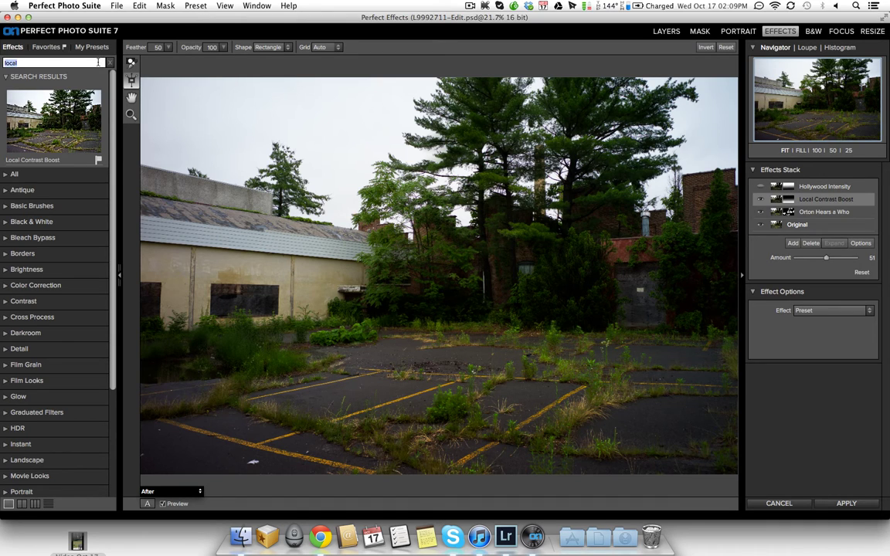
type("hollywood")
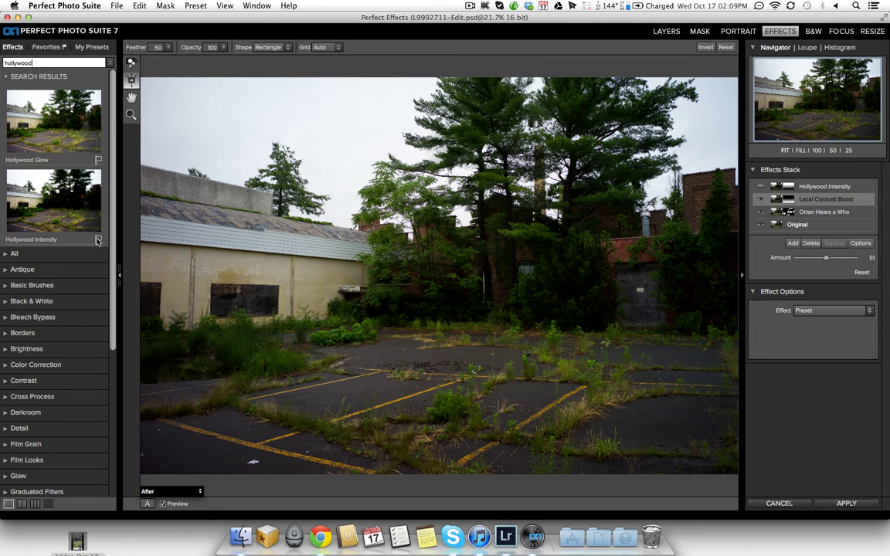
key("Return")
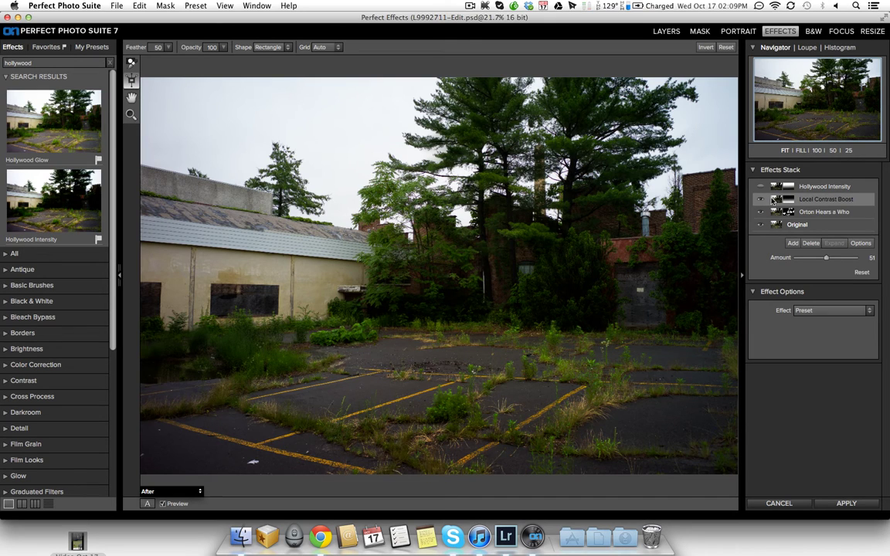
Show the Hollywood Intensity layer at amount 79 and compare against the original
left_click(759, 186)
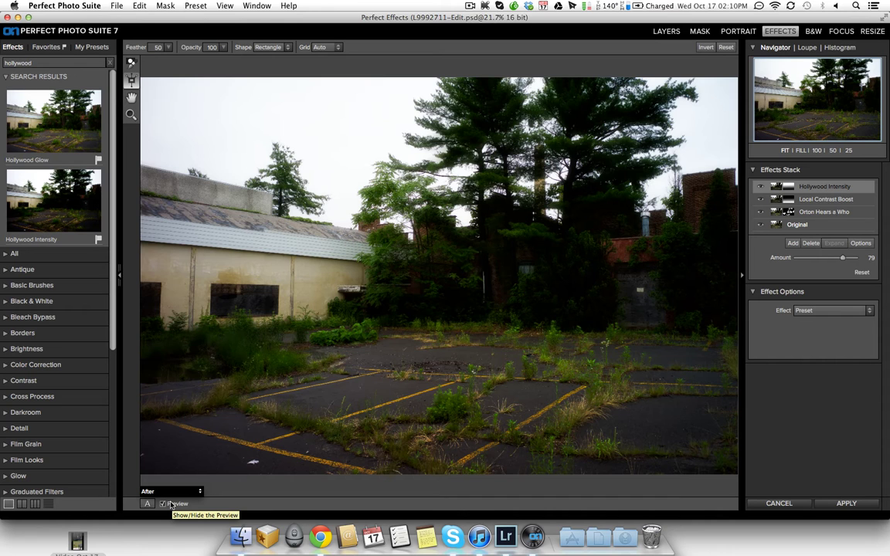
left_click(171, 504)
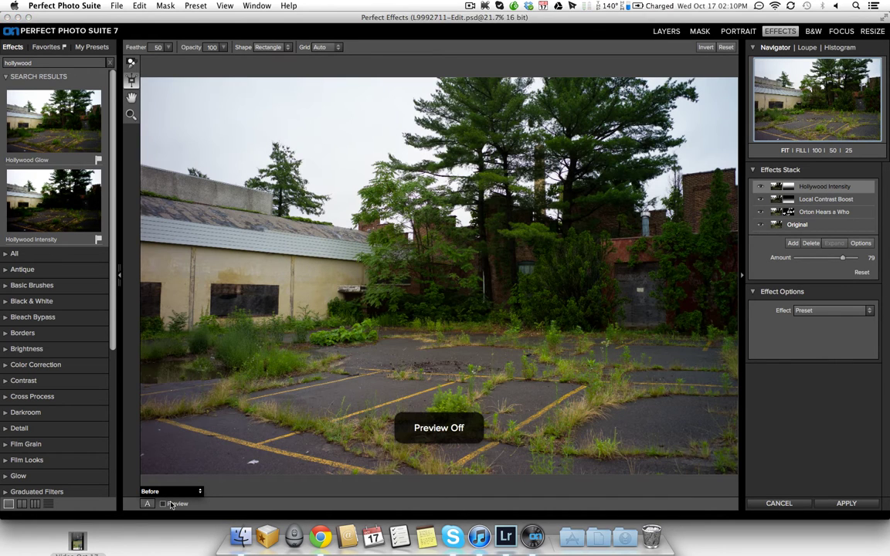
left_click(170, 505)
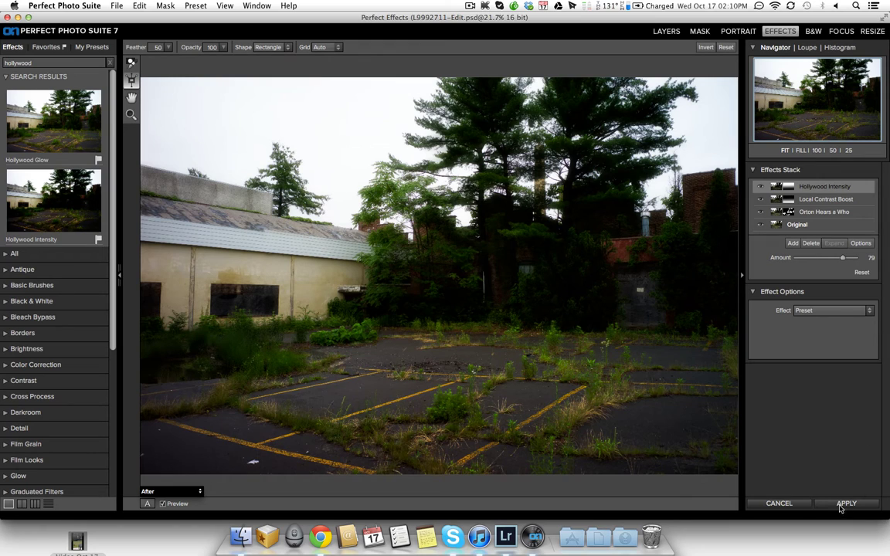
Send the photo with its stacked effects to FocalPoint 2 through the FOCUS tab
left_click(840, 32)
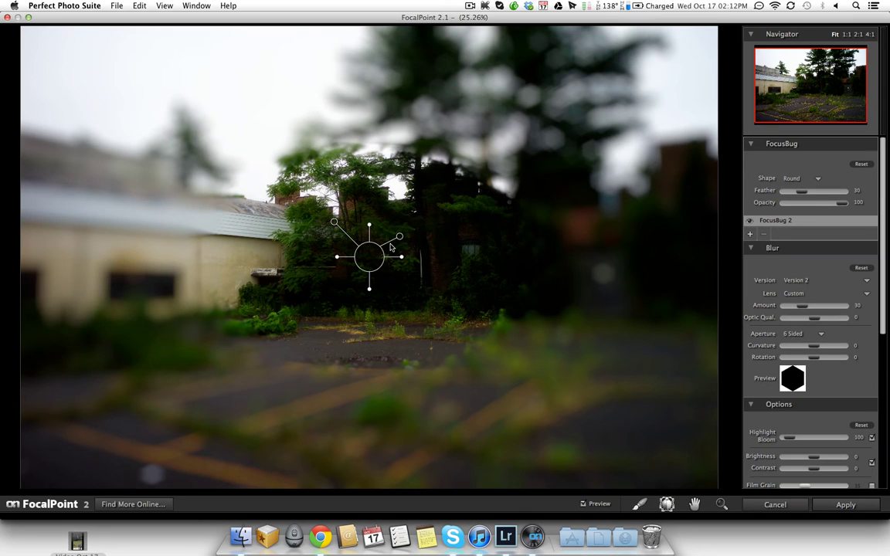
Place a Planar FocusBug on the parking lot with blur Amount 6 and Feather 36
left_click_drag(375, 267, 295, 383)
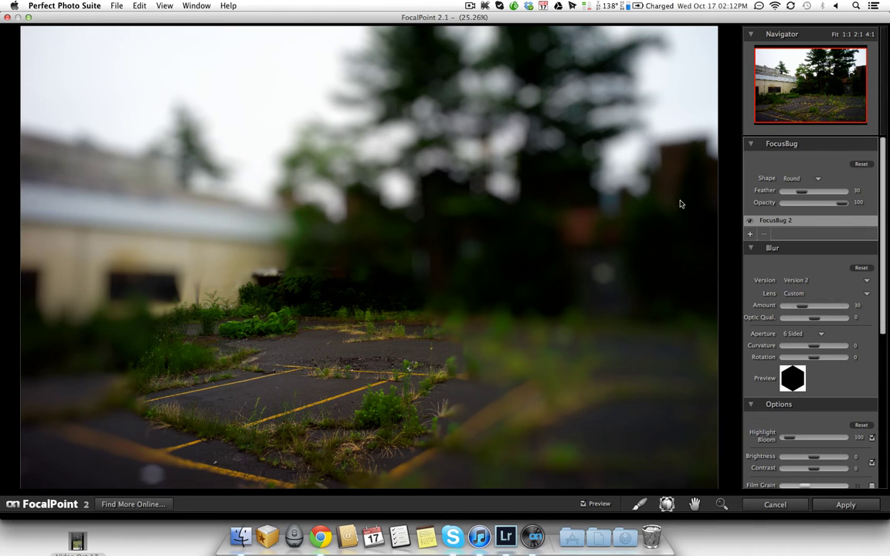
mouse_move(252, 339)
left_click(793, 179)
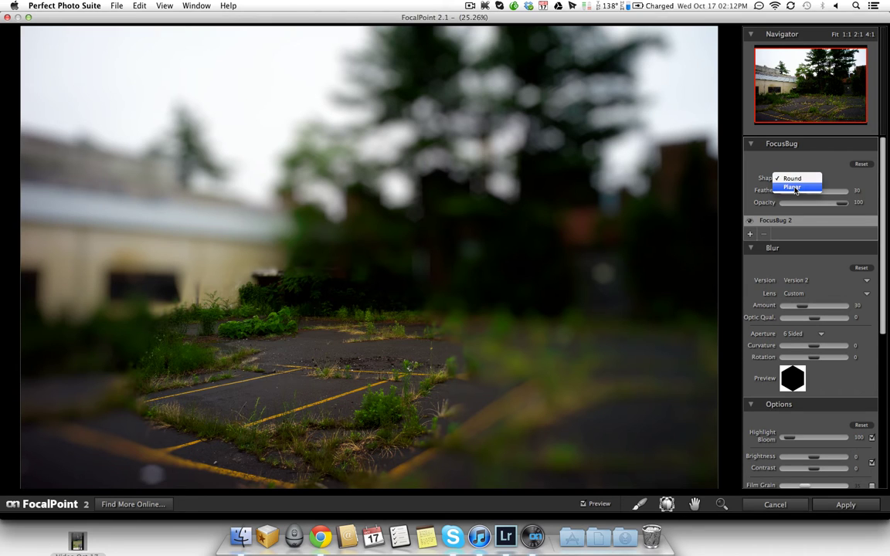
left_click(792, 187)
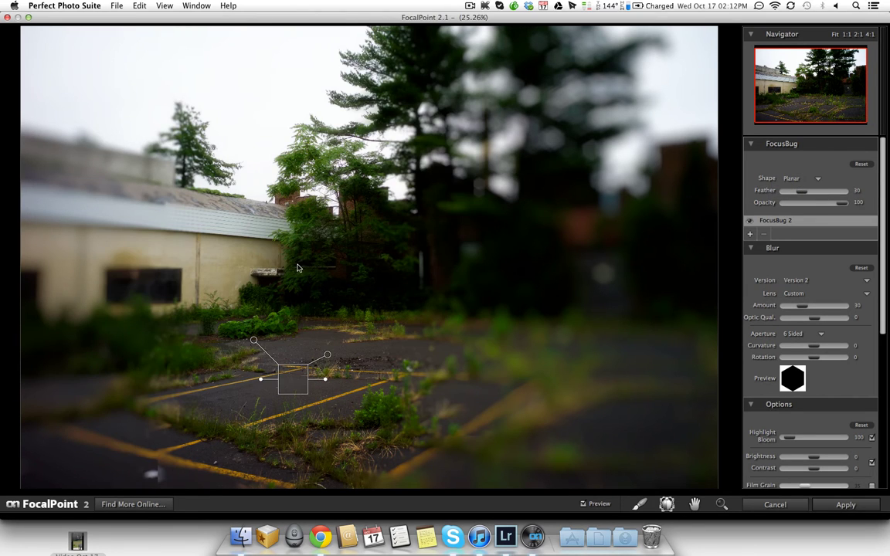
left_click_drag(288, 381, 415, 381)
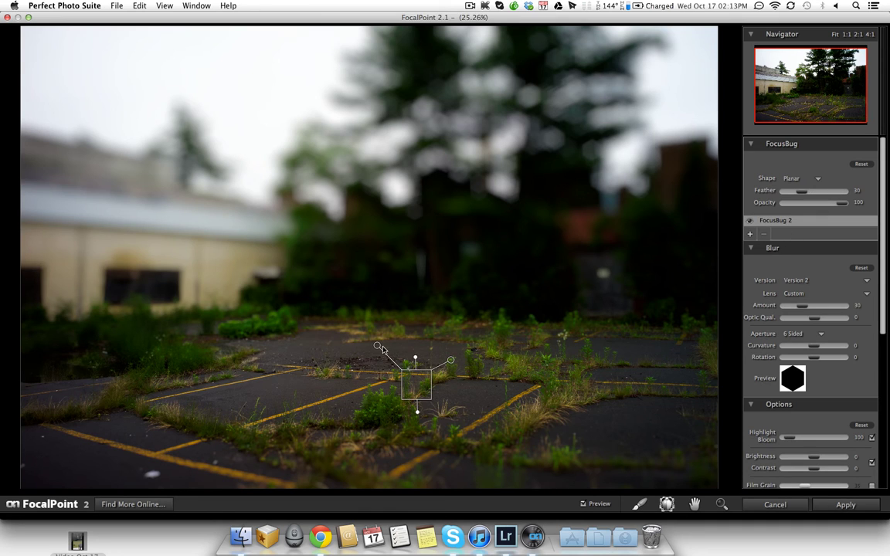
mouse_move(451, 362)
left_click_drag(451, 362, 439, 372)
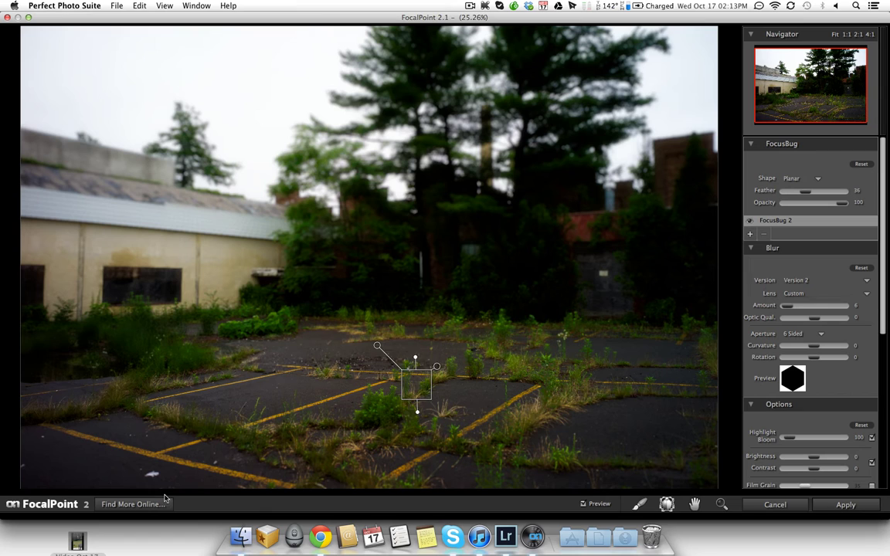
Raise the planar blur to Amount 11 and Feather 48, comparing with Preview off and on
left_click(601, 505)
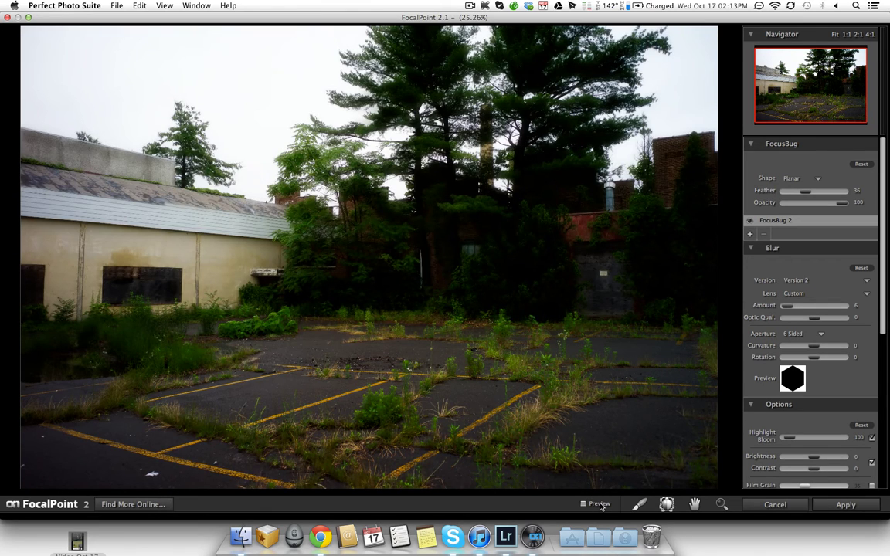
left_click(601, 504)
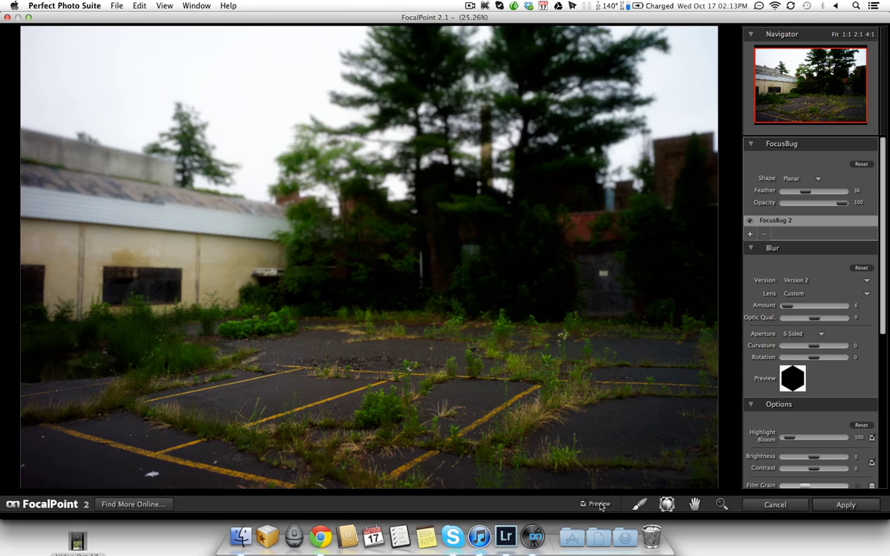
mouse_move(421, 371)
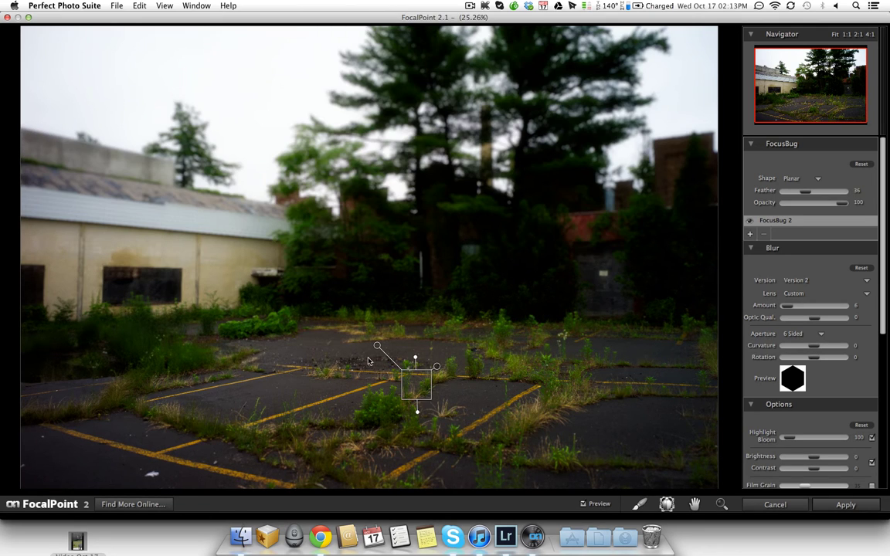
left_click_drag(435, 366, 436, 363)
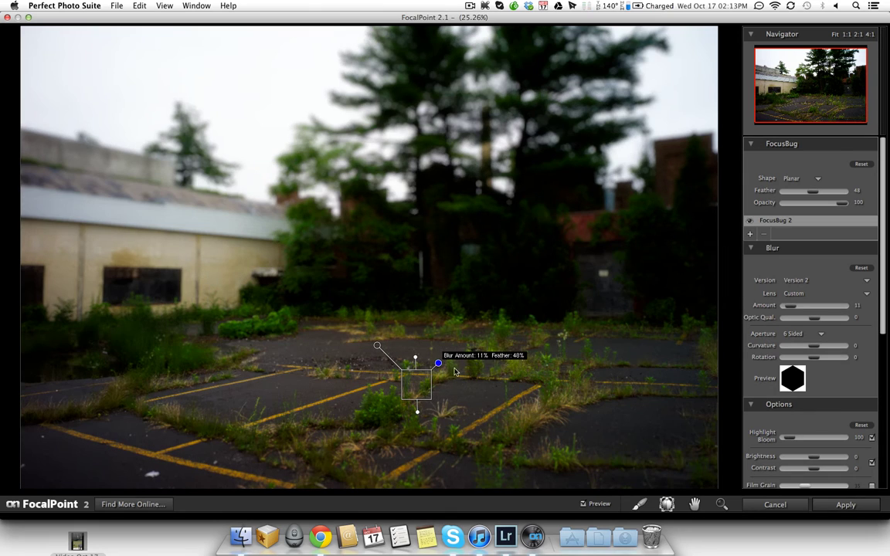
left_click(602, 504)
left_click(602, 504)
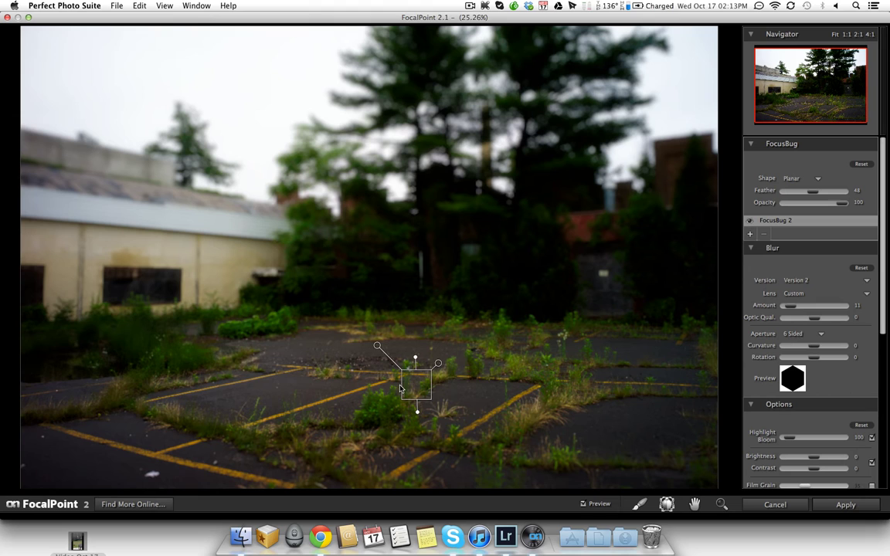
Stretch the blur falloff further toward the upper left and recheck it against the original
left_click(418, 415)
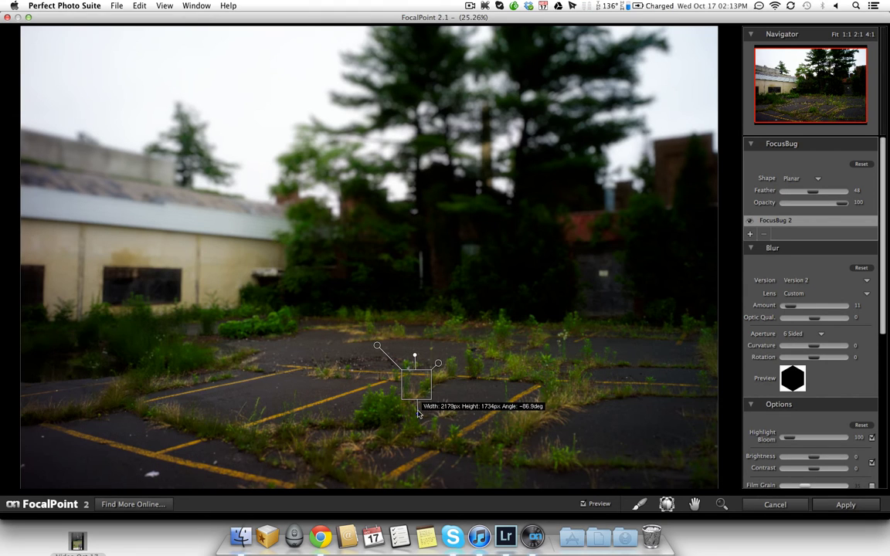
mouse_move(376, 349)
left_mouse_down()
mouse_move(361, 341)
mouse_move(370, 330)
left_mouse_up()
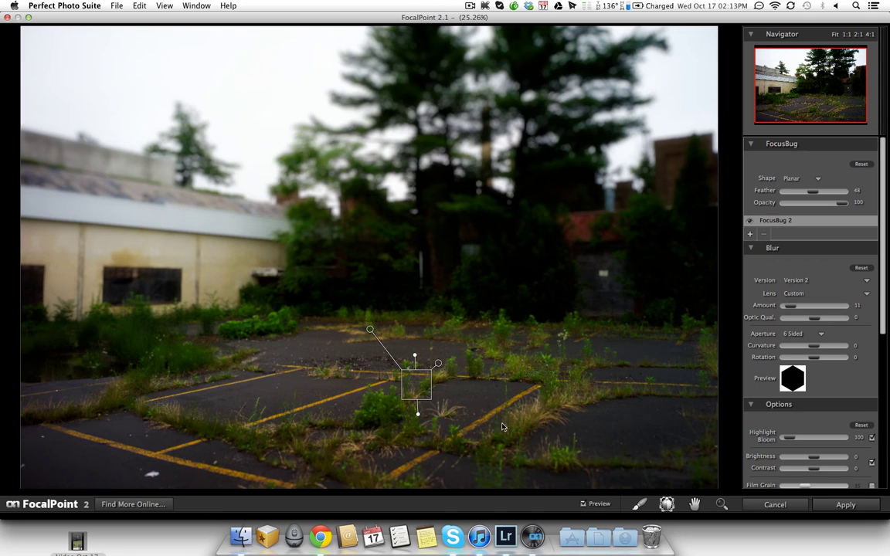
left_click(596, 504)
left_click(595, 504)
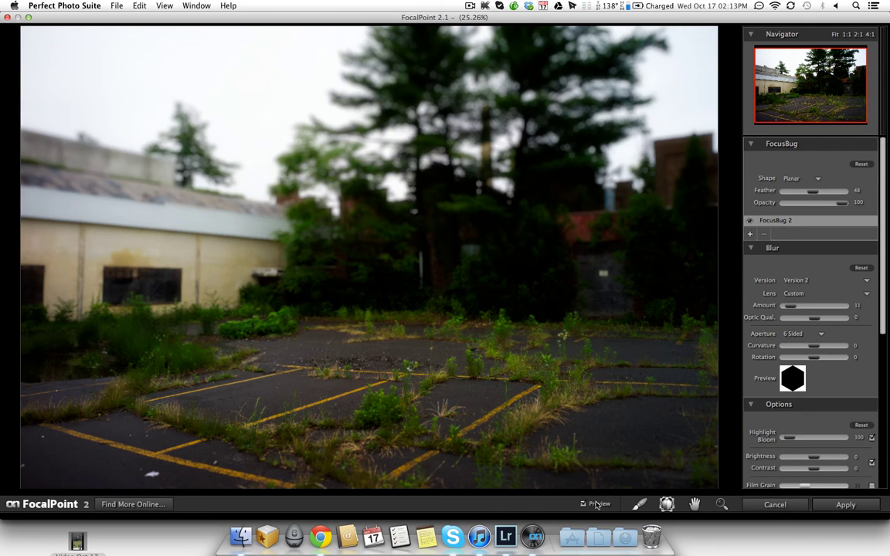
left_click(596, 505)
left_click(596, 505)
Apply the FocalPoint blur as a layer above Perfect Effects and L9992711-Edit
left_click(833, 507)
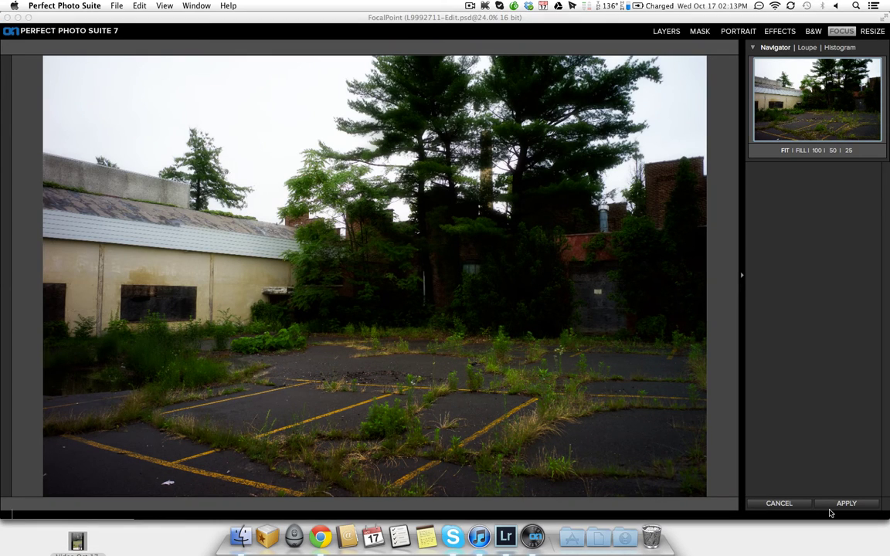
left_click(831, 506)
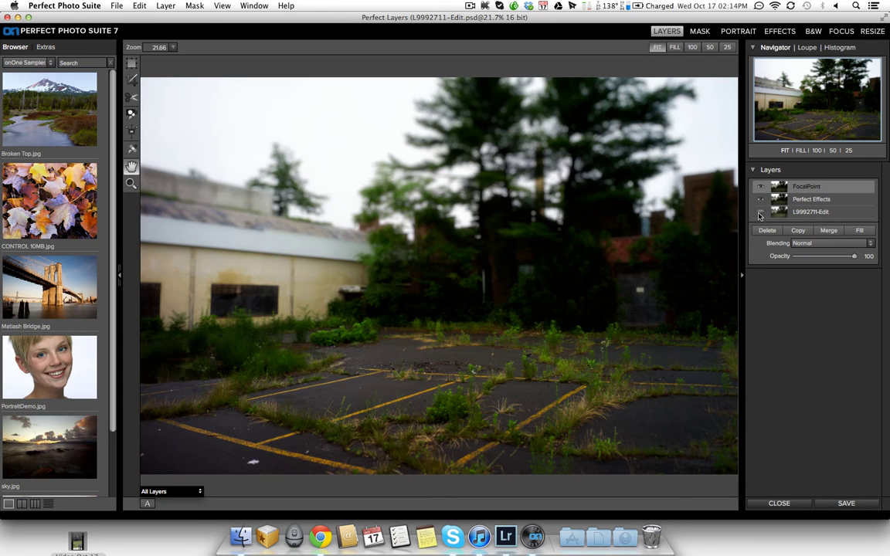
left_click(761, 190)
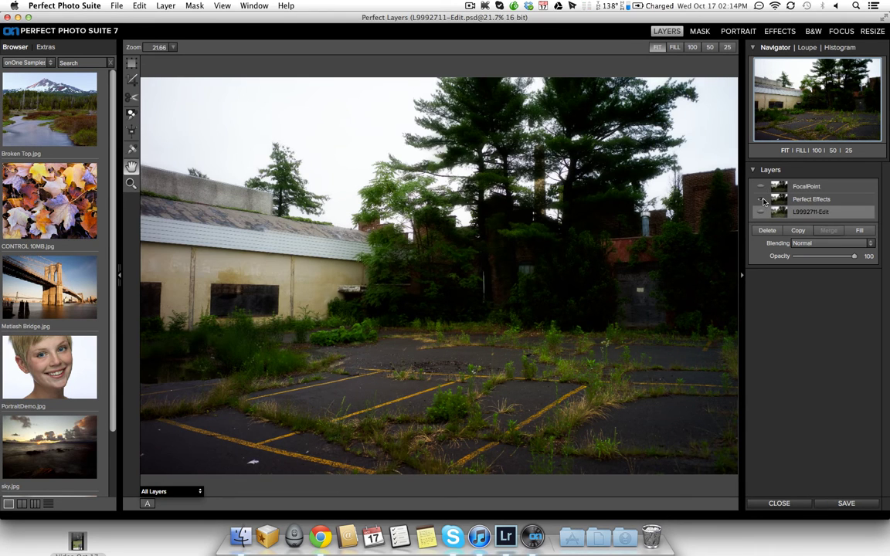
left_click(763, 200)
left_click(762, 212)
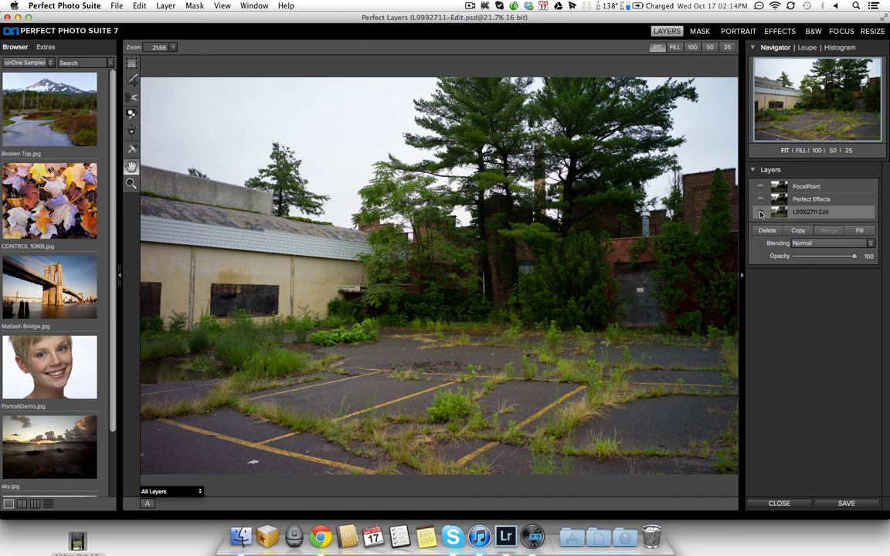
left_click(762, 200)
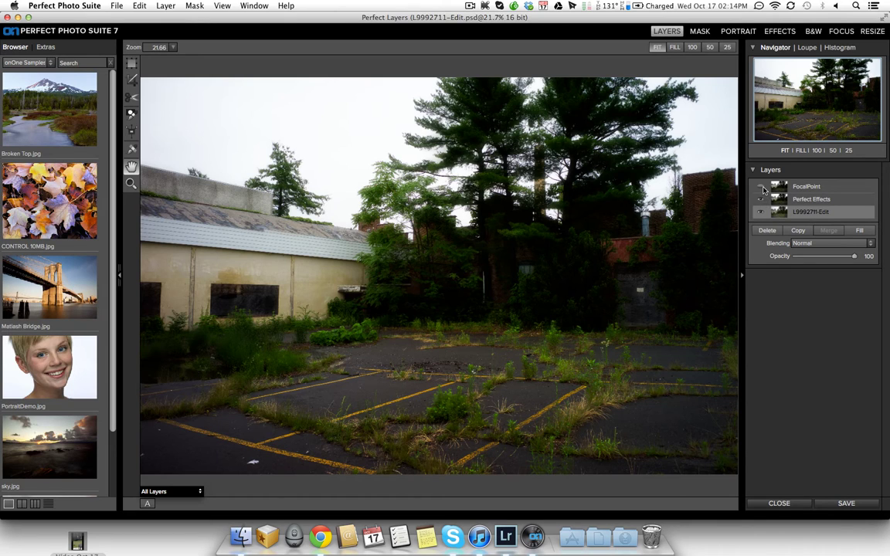
left_click(761, 188)
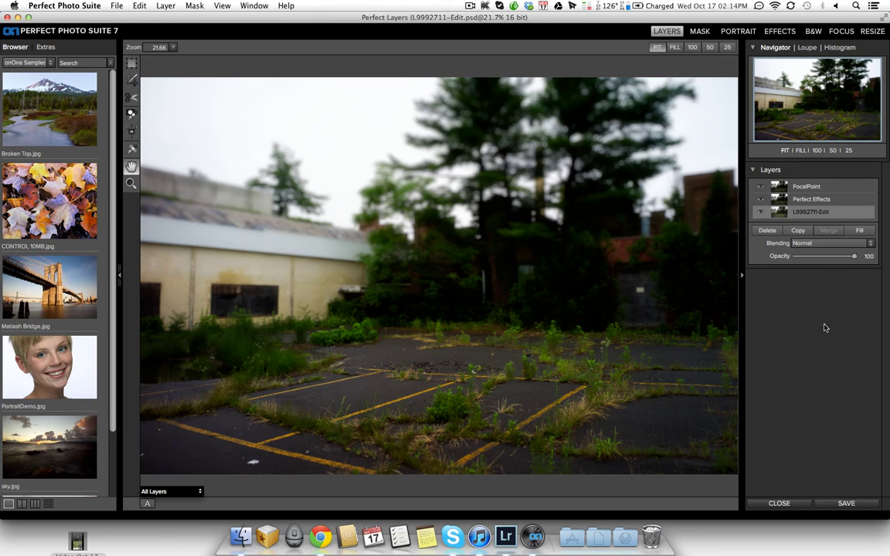
Save and close L9992711-Edit.psd, then return to Lightroom's Library
left_click(837, 506)
left_click(780, 503)
left_click(505, 536)
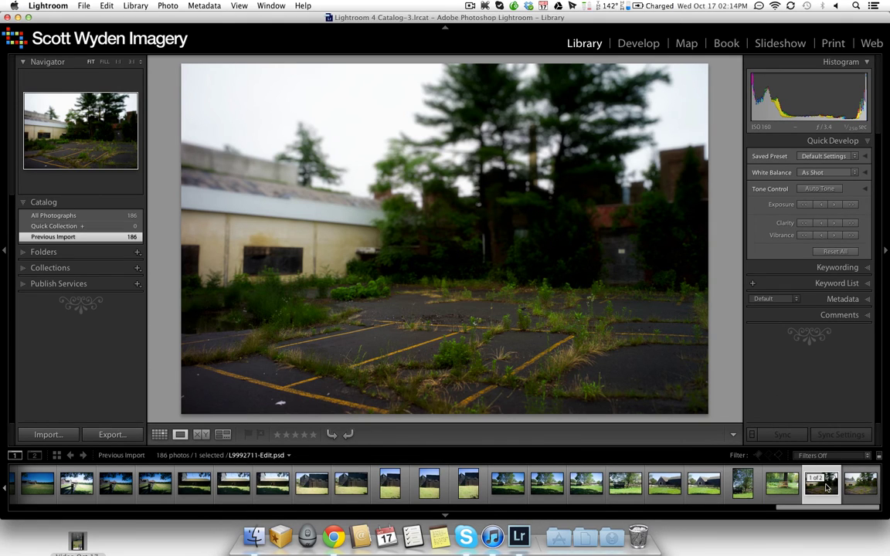
Compare blurred L9992711-Edit.psd with the sharp original L9992711.DNG, then develop the PSD
key("Right")
key("Left")
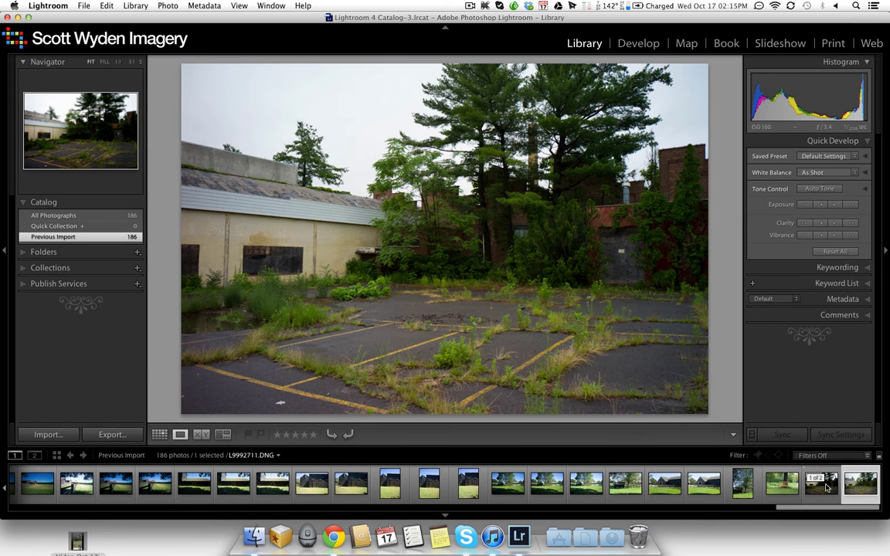
key("Left")
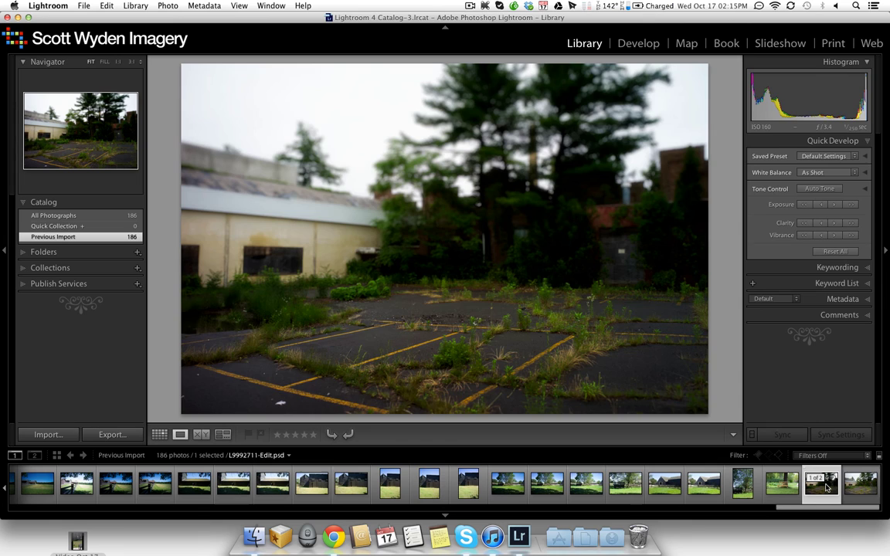
key("Right")
key("Left")
key("super+j")
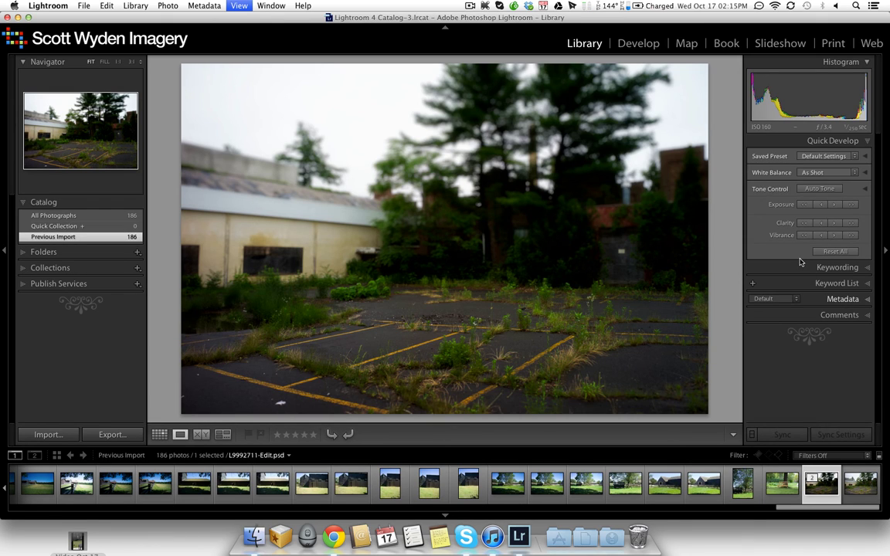
key("d")
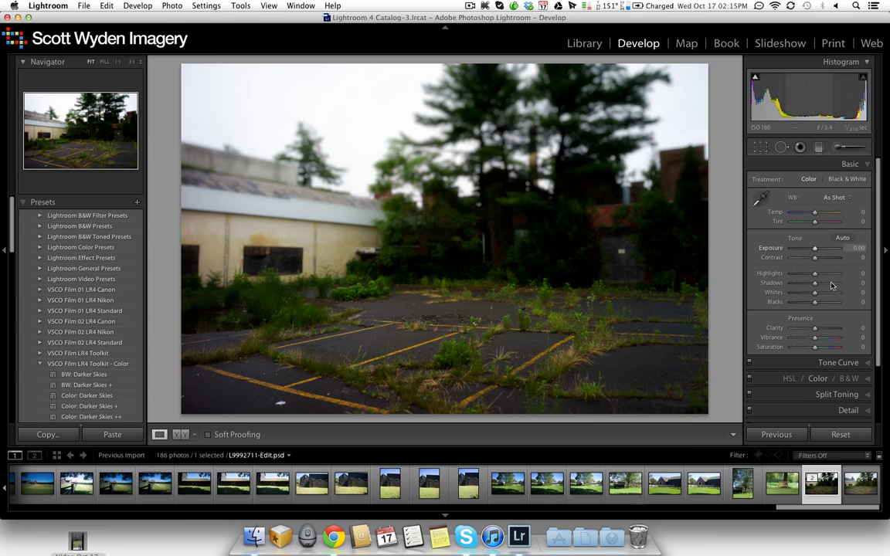
Show the PSD's Camera Calibration panel: Process 2012 (Current), Profile Embedded
scroll(831, 286, "down", 3)
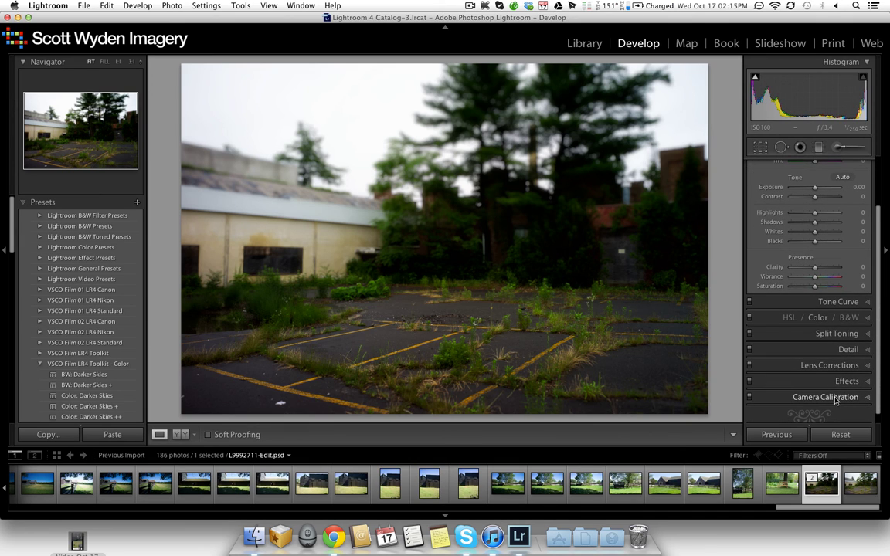
left_click(835, 397)
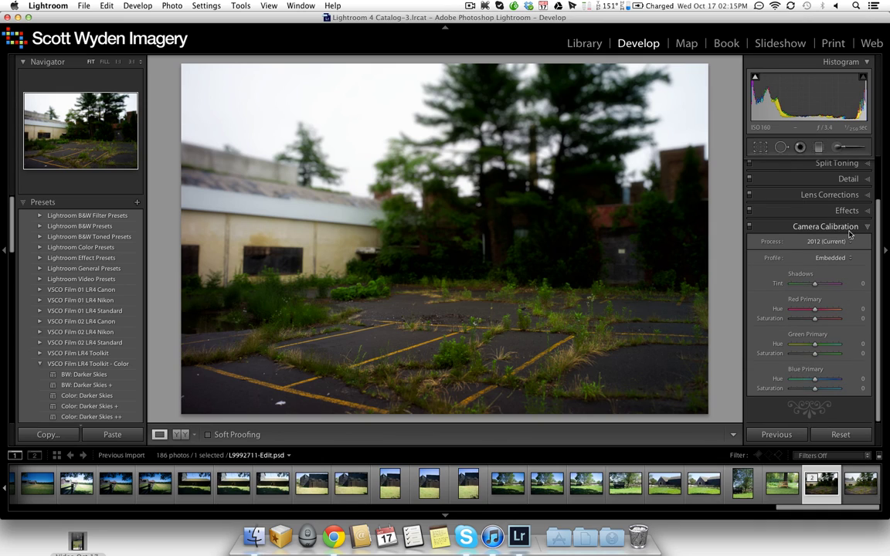